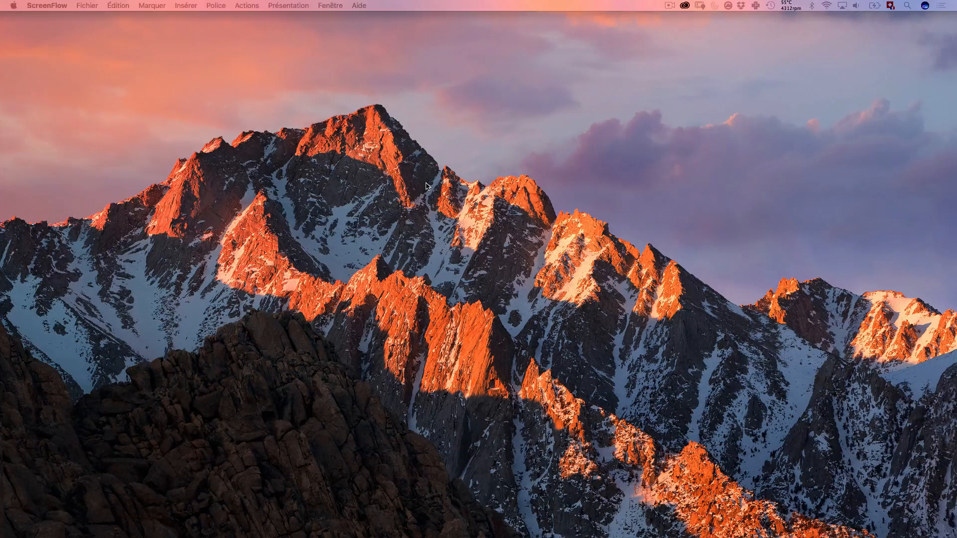
Launch Capture One 10 and select the Pro edition as the product.
{"action": "mouse_move", "coordinate": [438, 525]}
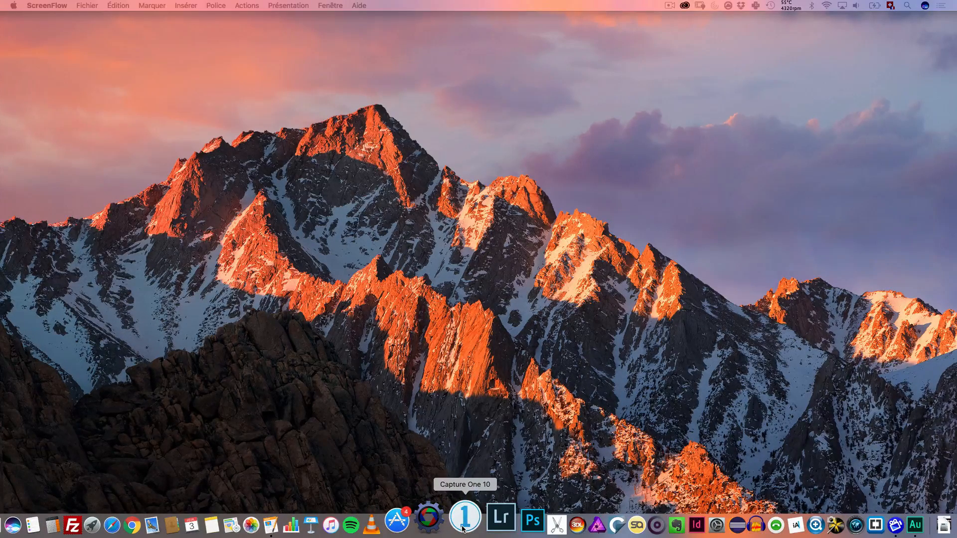
{"action": "left_click", "coordinate": [463, 527]}
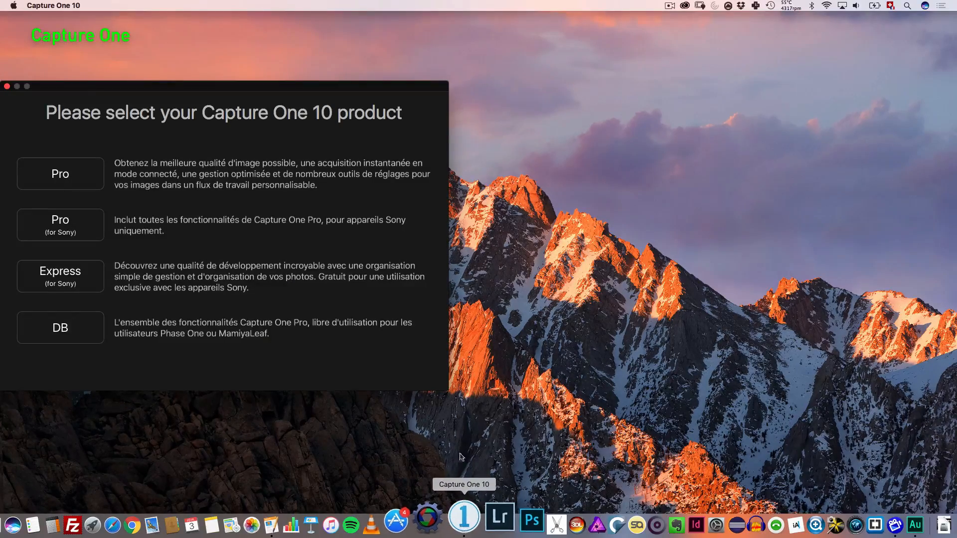
{"action": "left_click_drag", "start_coordinate": [307, 86], "coordinate": [628, 67]}
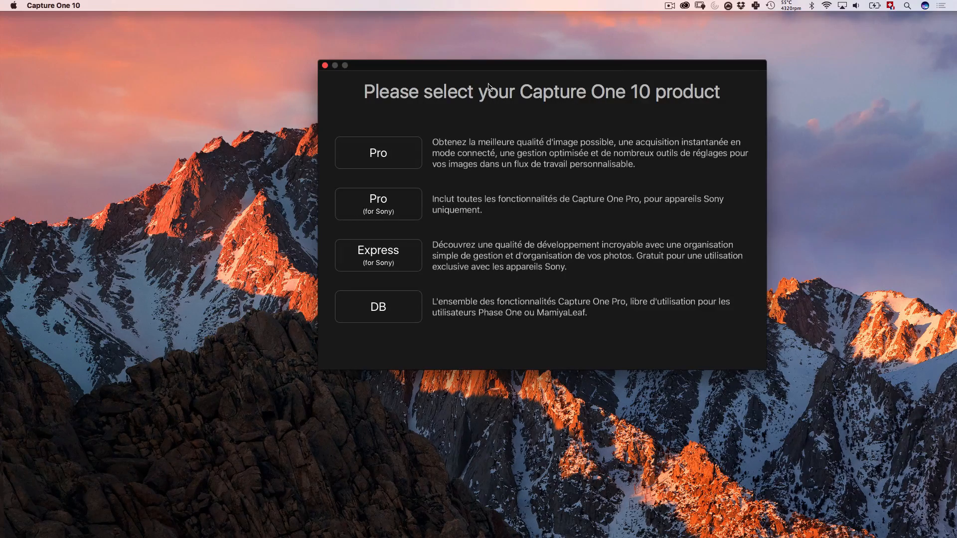
{"action": "left_click", "coordinate": [403, 156]}
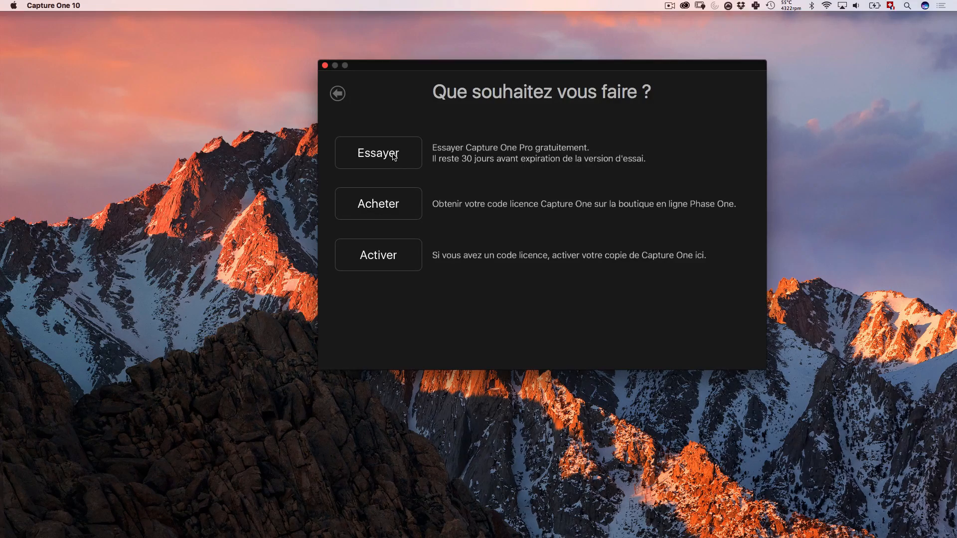
Start the free Capture One Pro trial and accept the licence agreement.
{"action": "left_click", "coordinate": [394, 156]}
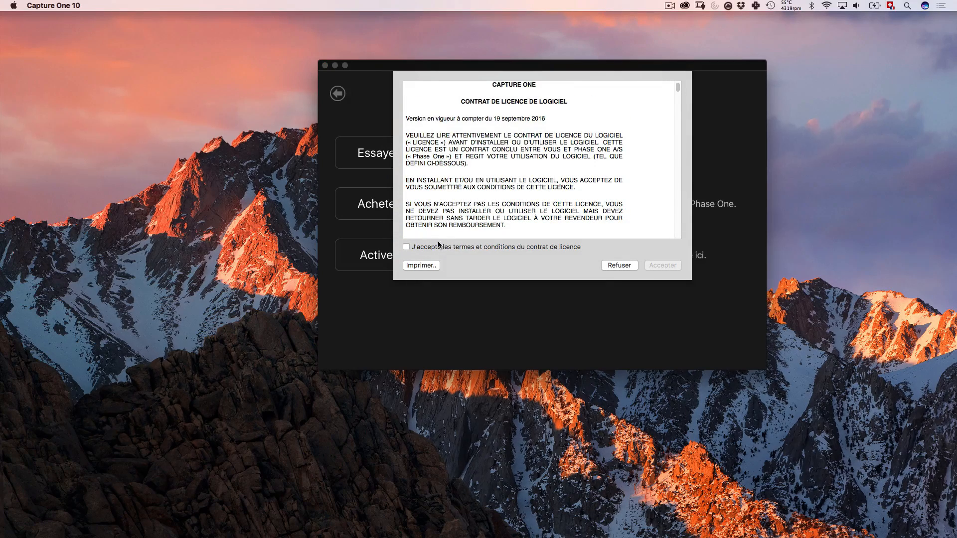
{"action": "left_click", "coordinate": [427, 247]}
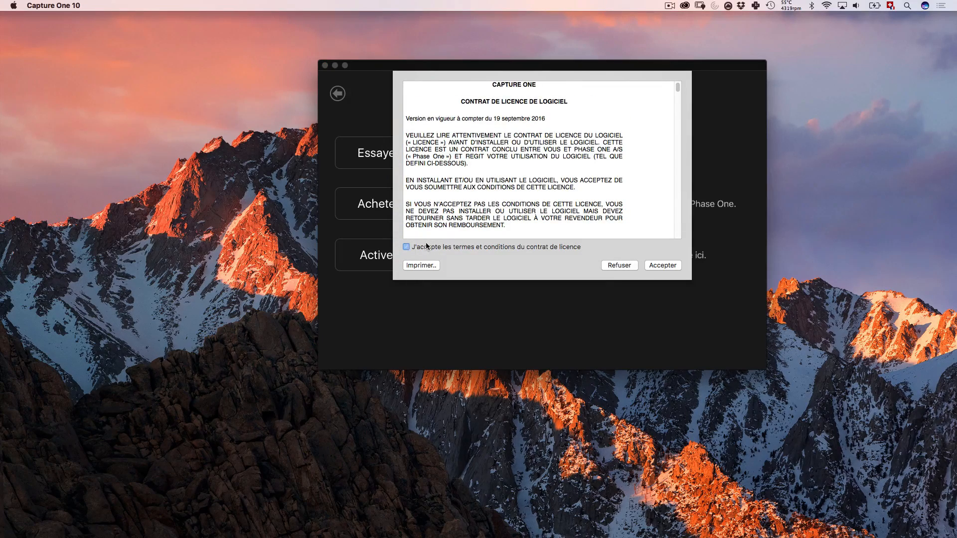
{"action": "left_click", "coordinate": [667, 267]}
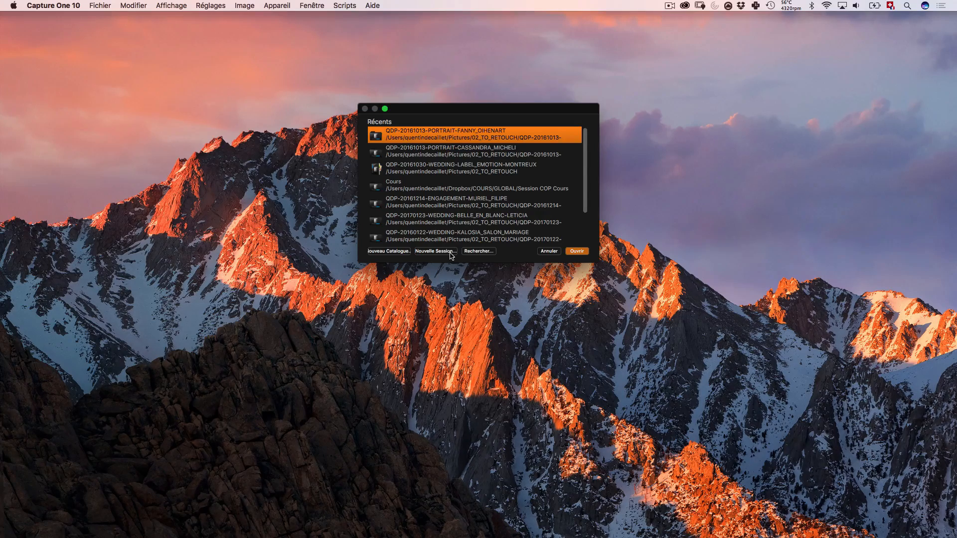
Start a new session and name it Tutoriel.
{"action": "left_click_drag", "start_coordinate": [455, 110], "coordinate": [442, 135]}
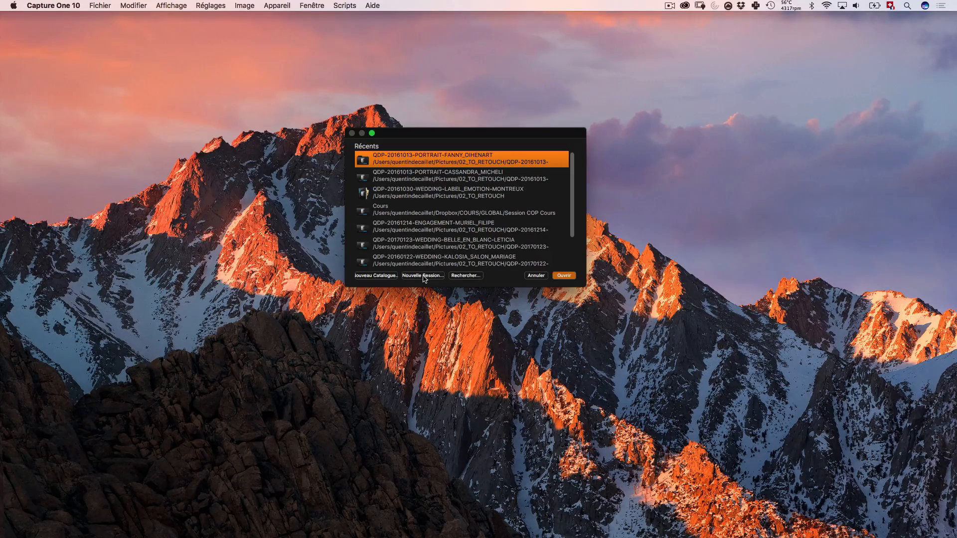
{"action": "left_click", "coordinate": [422, 276]}
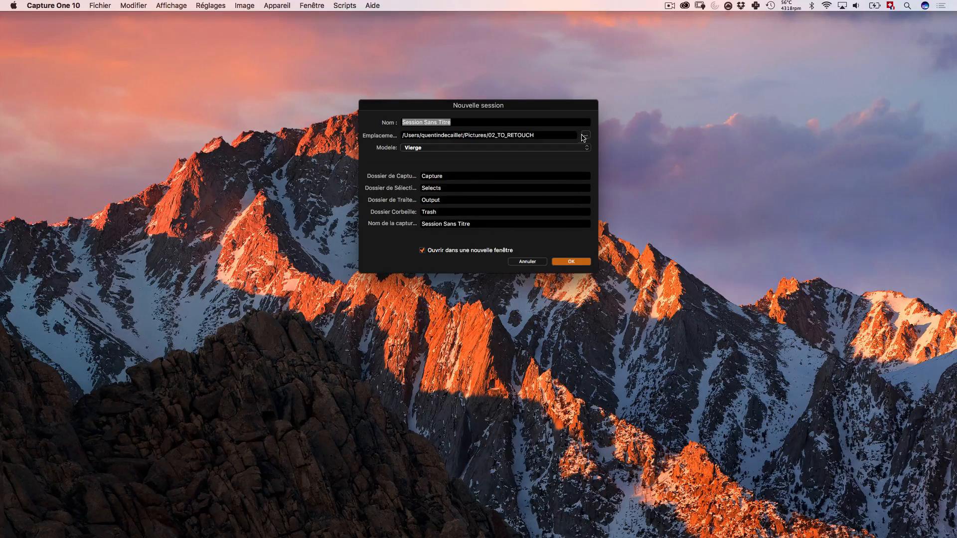
{"action": "left_click", "coordinate": [489, 122]}
{"action": "left_click_drag", "start_coordinate": [490, 122], "coordinate": [328, 117]}
{"action": "type", "text": "Tutoriel"}
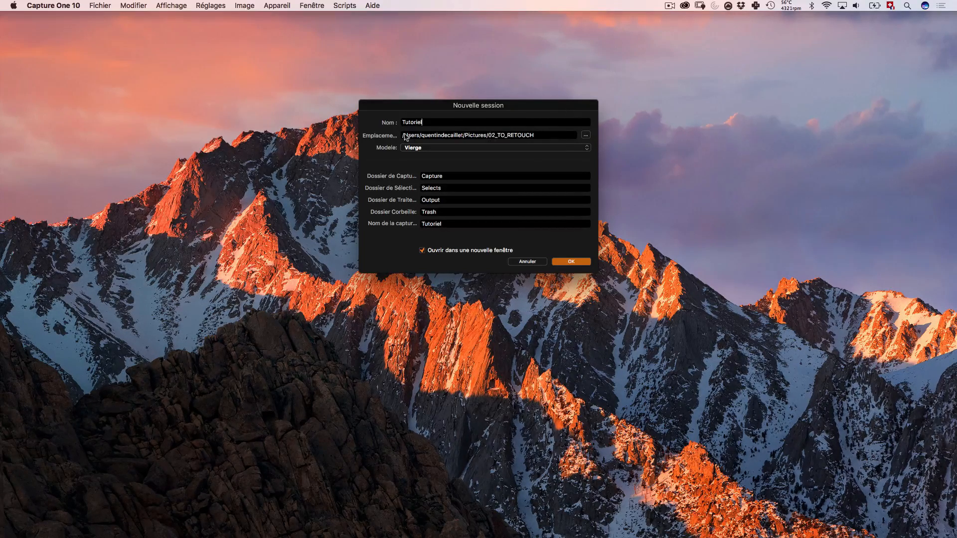
Set the session's location to the 00-COURS folder inside Images.
{"action": "left_click", "coordinate": [586, 135]}
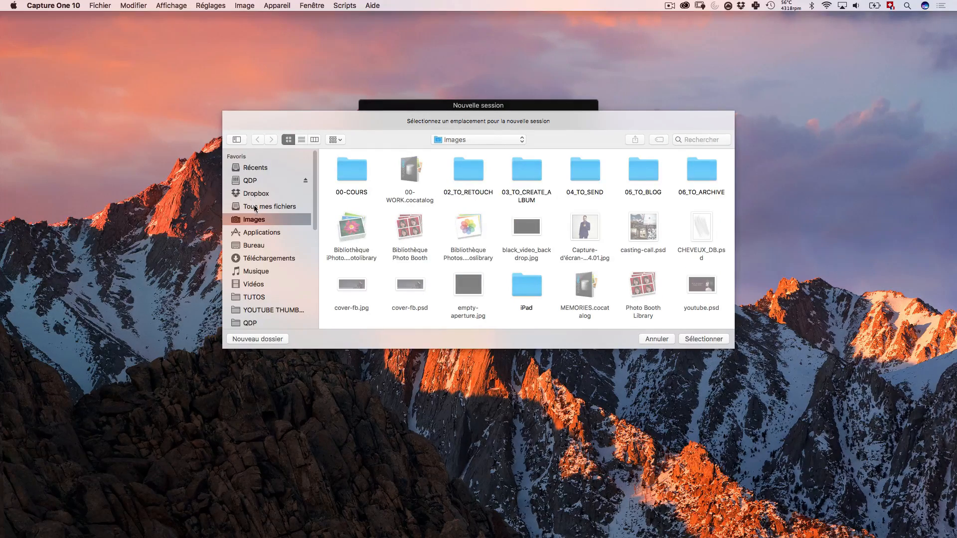
{"action": "double_click", "coordinate": [347, 174]}
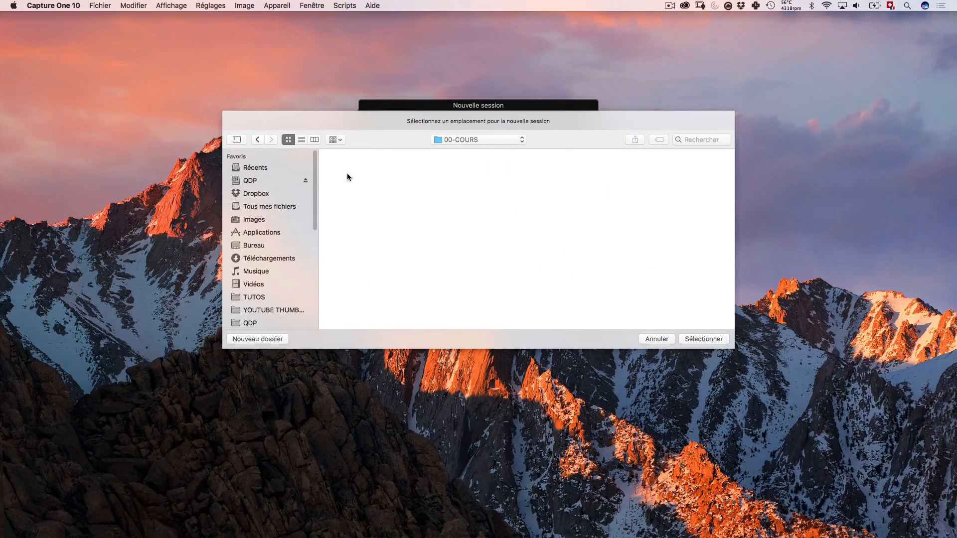
{"action": "left_click", "coordinate": [718, 339]}
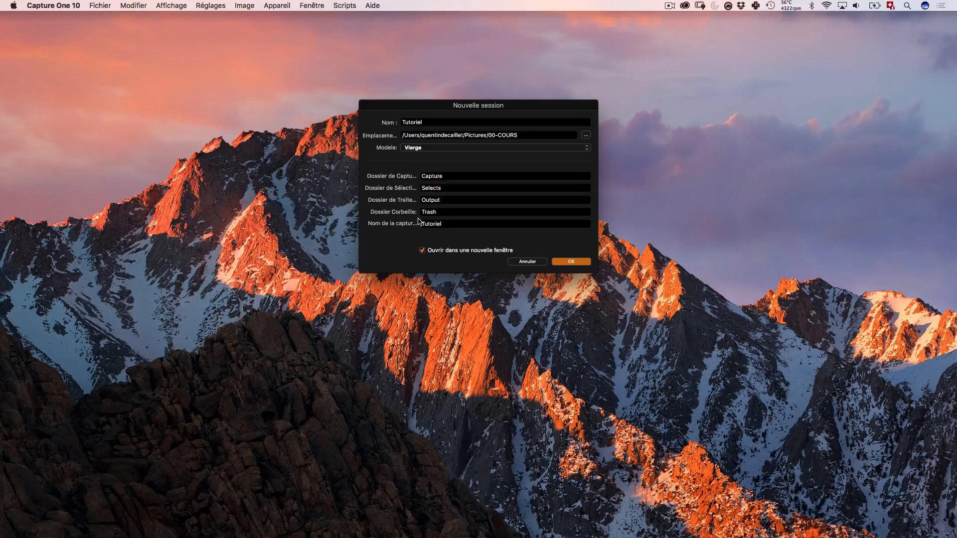
Create the session with the Capture, Selects, Output and Trash folder names, turning off opening in a new window.
{"action": "left_click", "coordinate": [452, 175]}
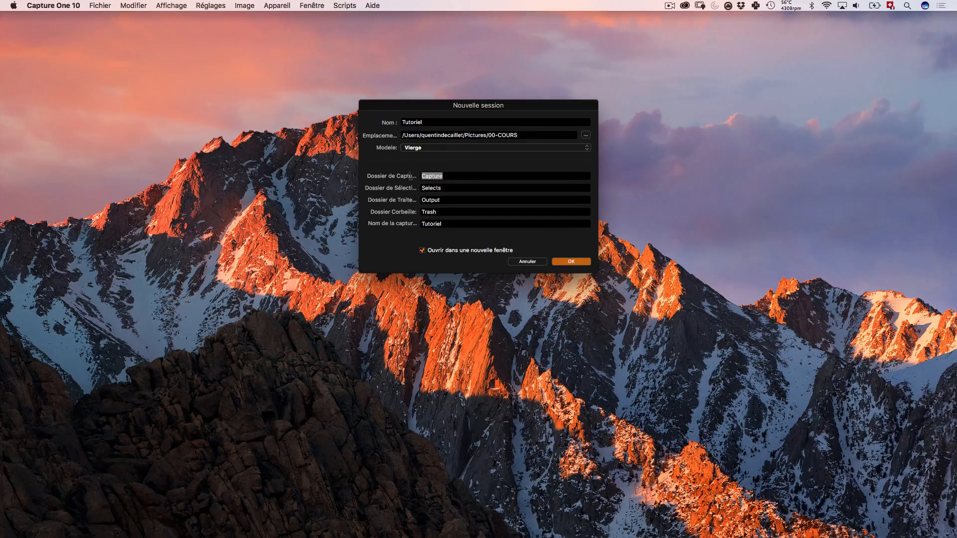
{"action": "left_click", "coordinate": [440, 187]}
{"action": "left_click", "coordinate": [442, 200]}
{"action": "left_click", "coordinate": [443, 211]}
{"action": "left_click", "coordinate": [419, 250]}
{"action": "left_click", "coordinate": [495, 250]}
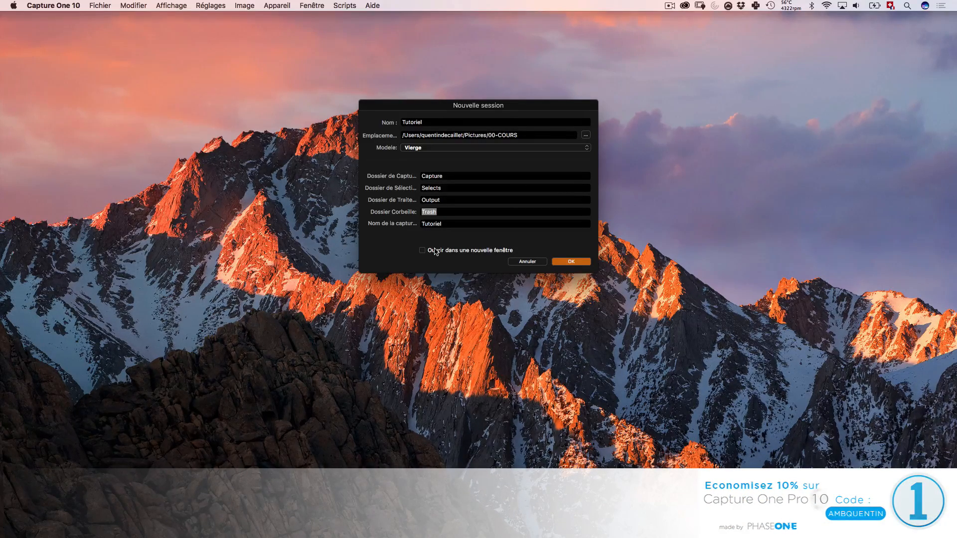
{"action": "left_click", "coordinate": [572, 262]}
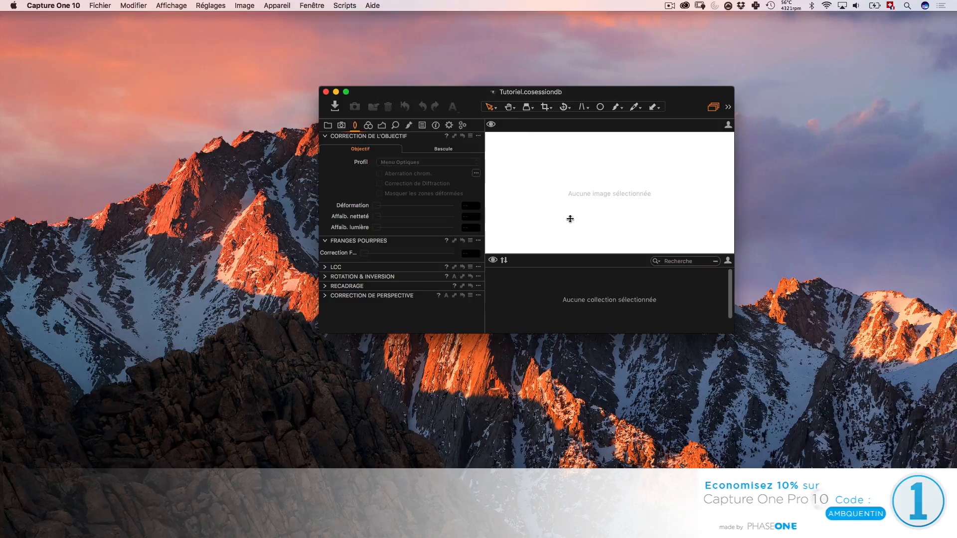
Enlarge the Tutoriel session window, dismissing the getting-started screen, and show the session's library.
{"action": "double_click", "coordinate": [463, 91]}
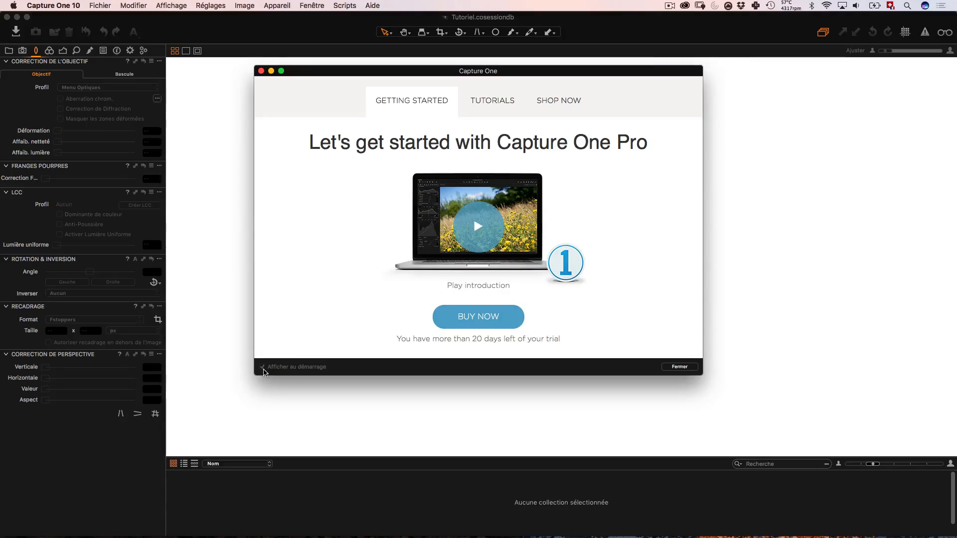
{"action": "left_click", "coordinate": [679, 366]}
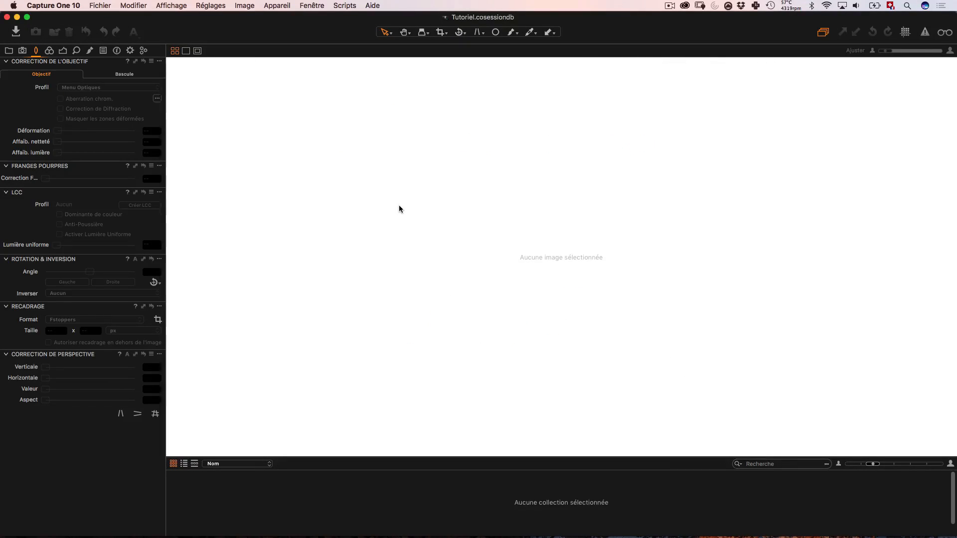
{"action": "left_click", "coordinate": [8, 50]}
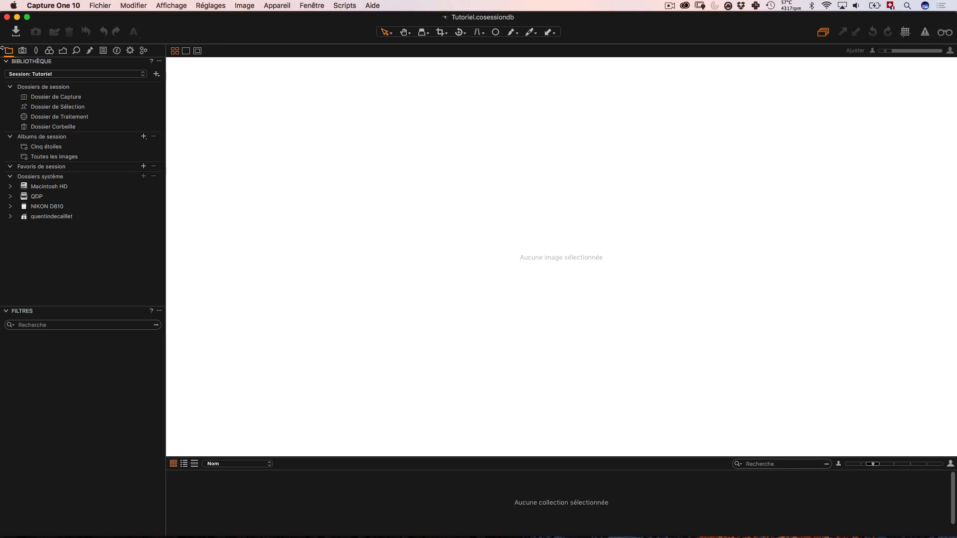
Switch to Finder and view the contents of Images/00-COURS/Tutoriel in column view in a new, enlarged window.
{"action": "key", "text": "super+Tab"}
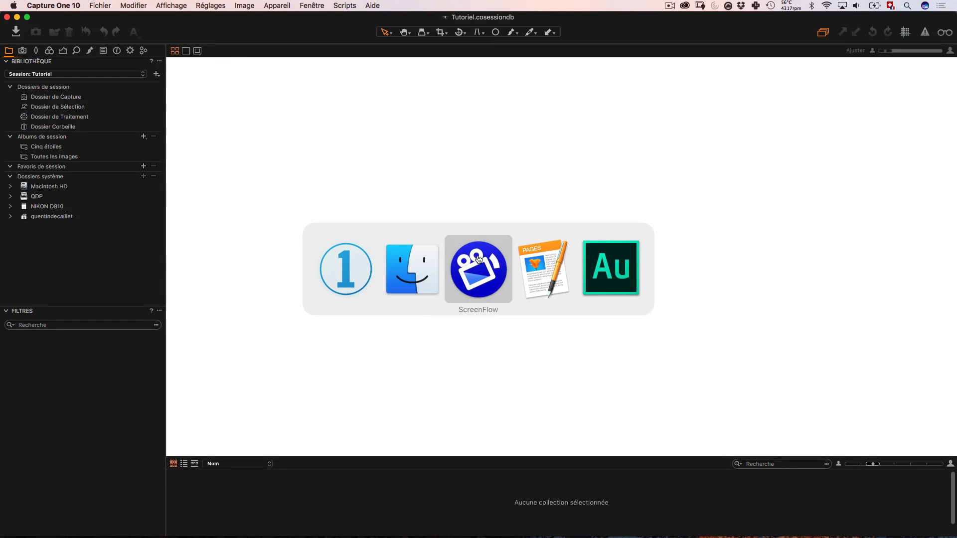
{"action": "left_click", "coordinate": [420, 268]}
{"action": "key", "text": "super+n"}
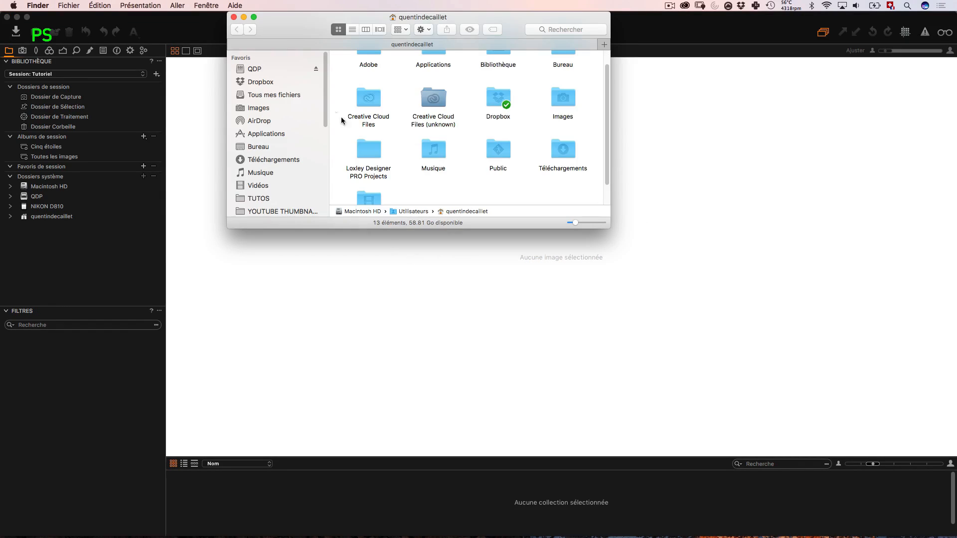
{"action": "left_click", "coordinate": [260, 108]}
{"action": "left_click", "coordinate": [379, 75]}
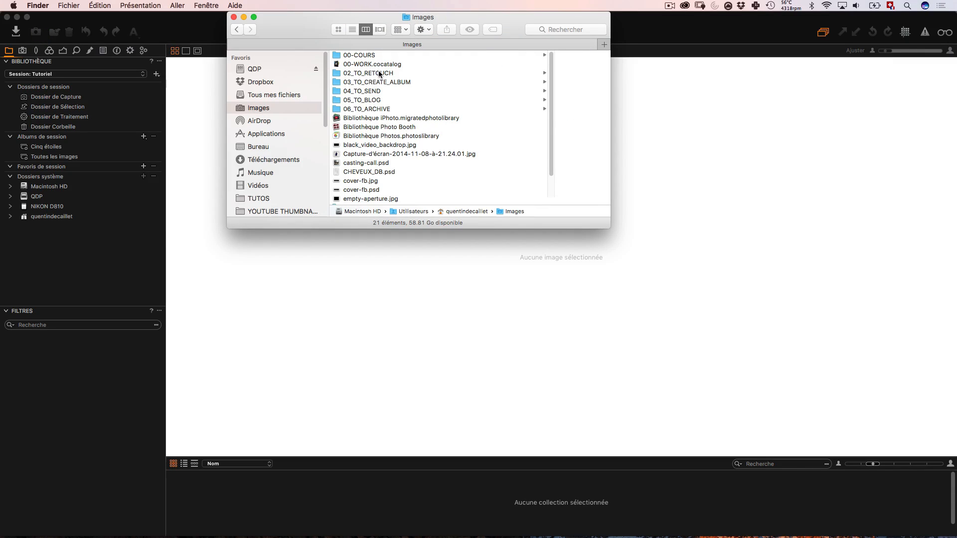
{"action": "key", "text": "super+3"}
{"action": "left_click", "coordinate": [355, 55]}
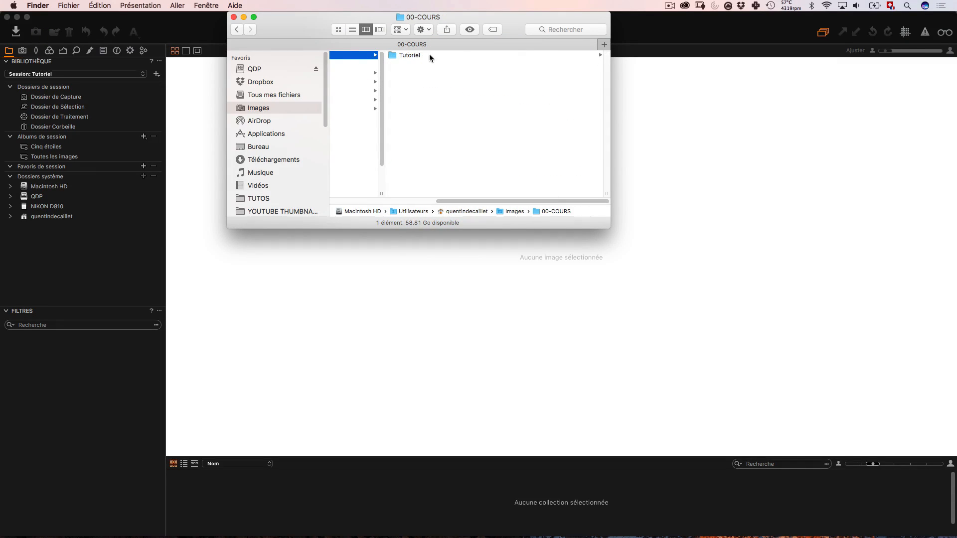
{"action": "left_click", "coordinate": [429, 56]}
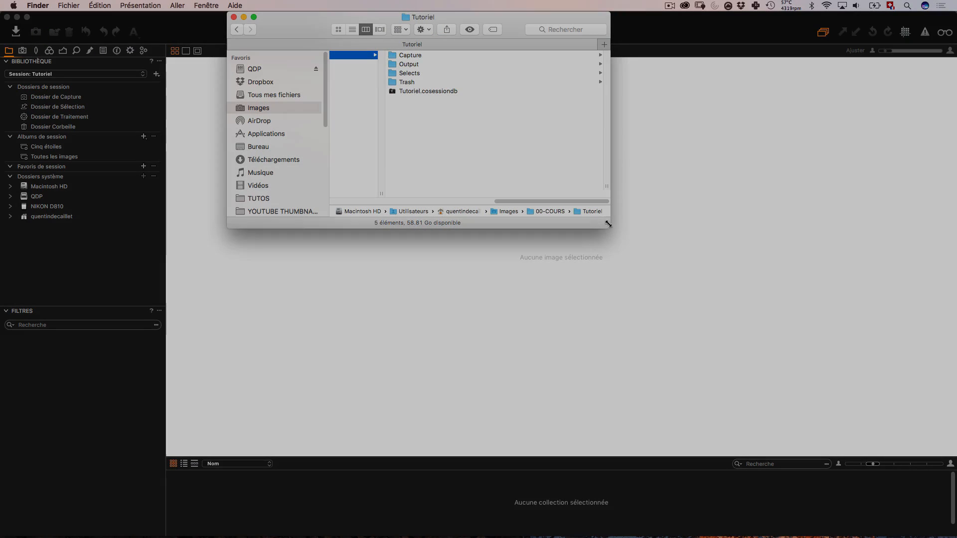
{"action": "left_click_drag", "start_coordinate": [609, 228], "coordinate": [758, 386]}
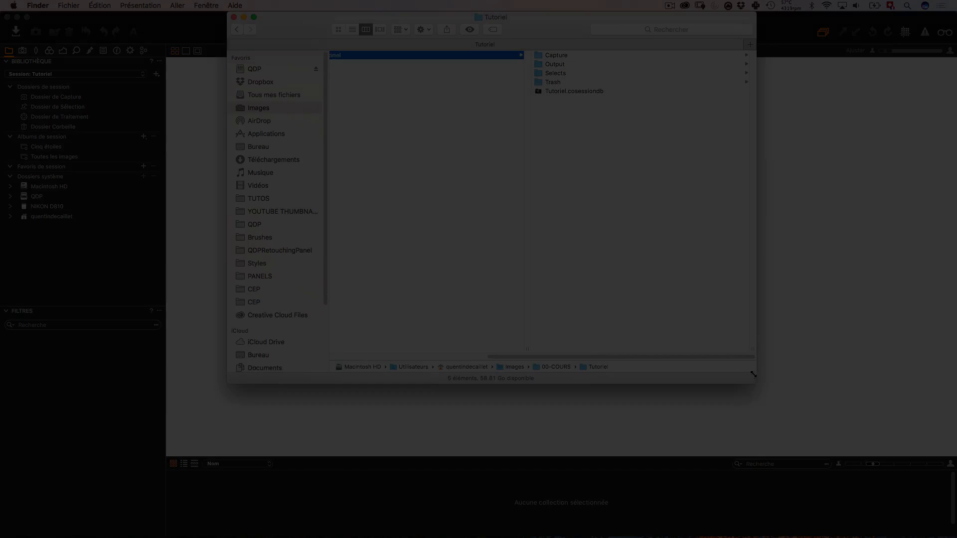